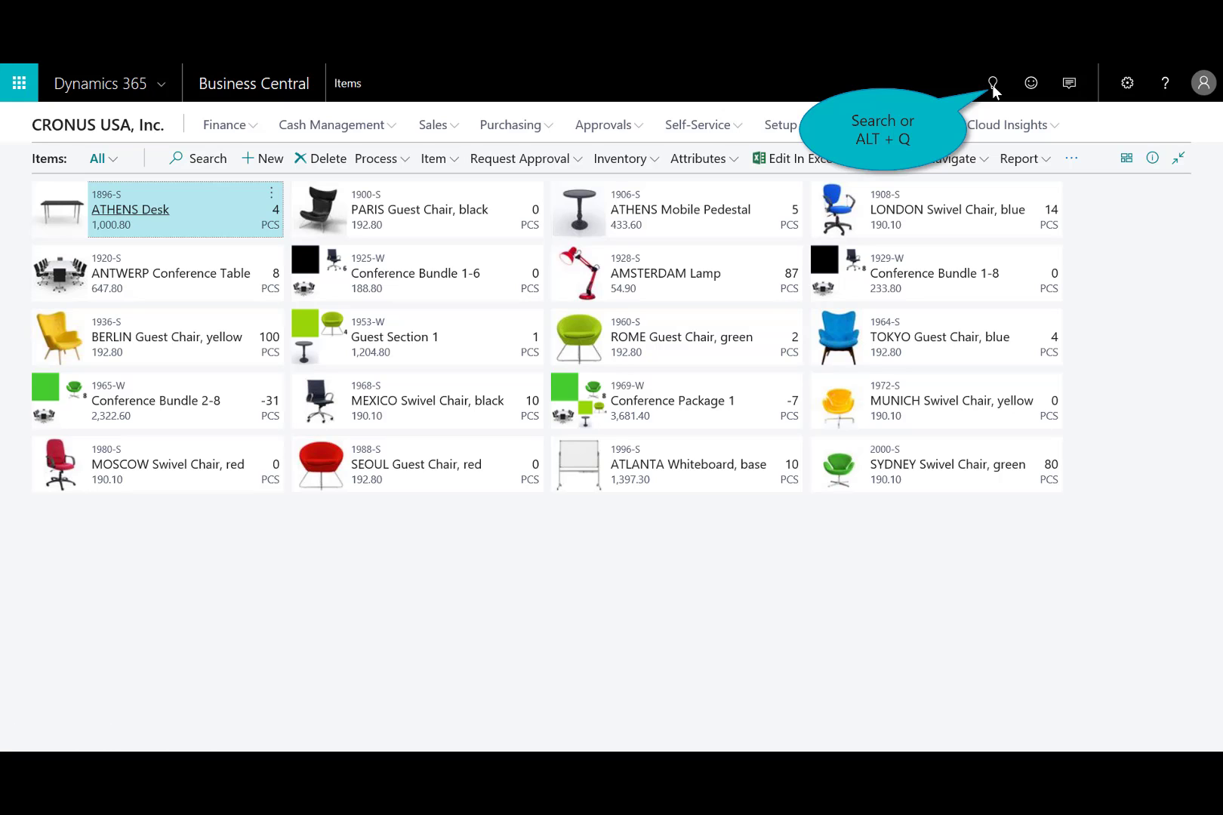
Step: Search for Order Planning and open the Order Planning page
{"action": "left_click", "coordinate": [991, 81]}
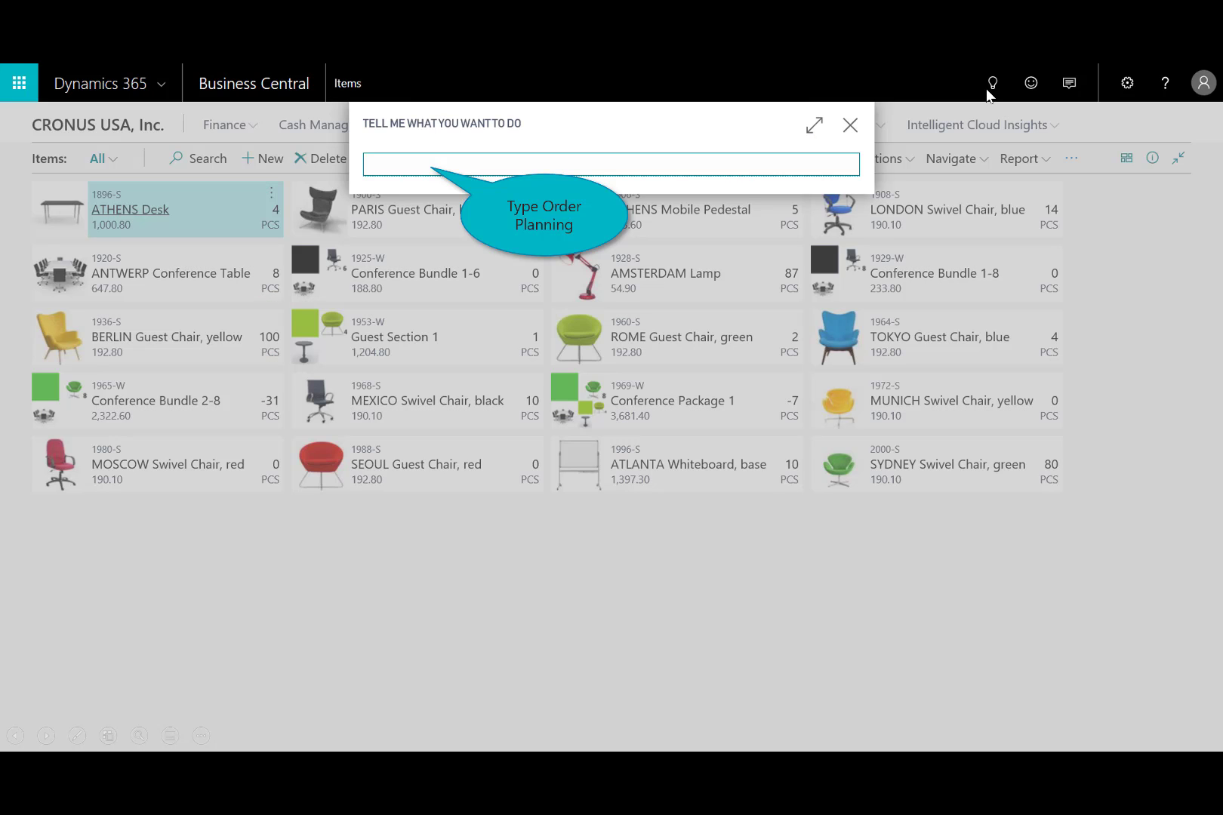
{"action": "type", "text": "Order Planning"}
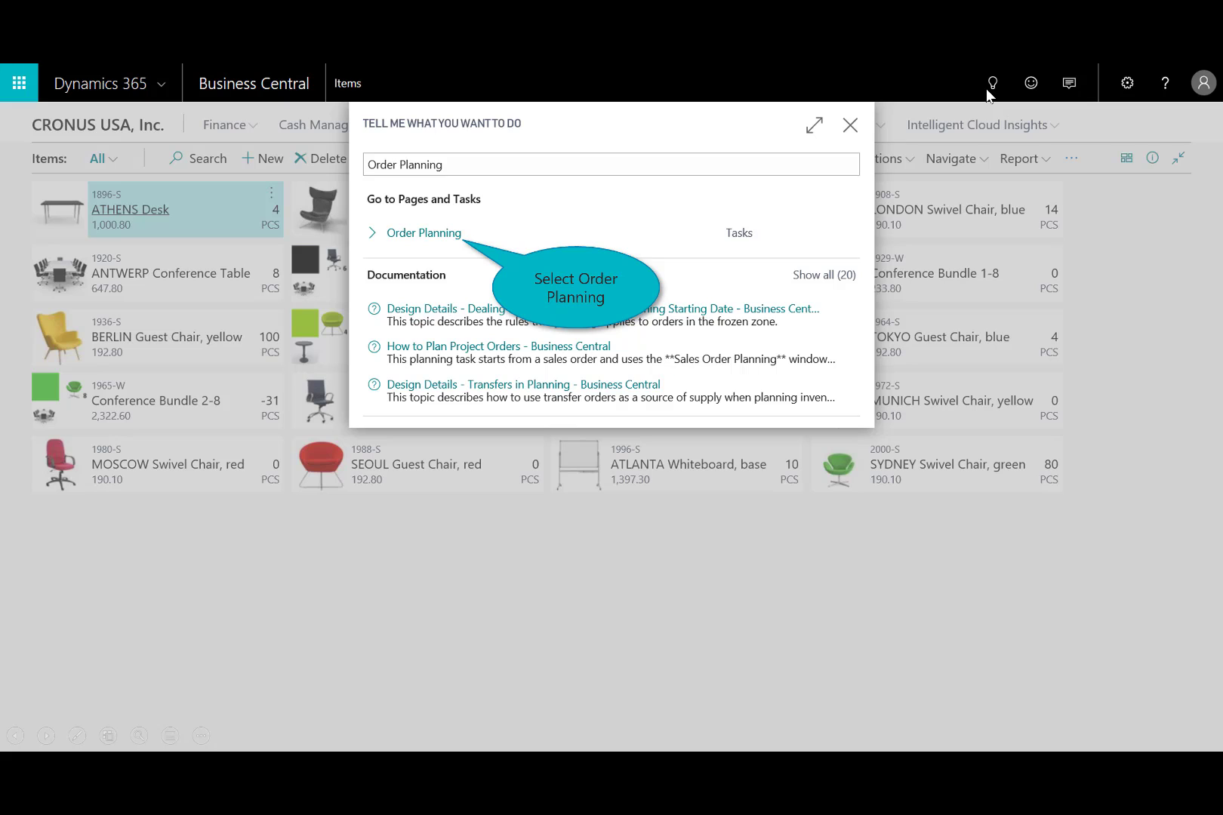
{"action": "left_click", "coordinate": [444, 234]}
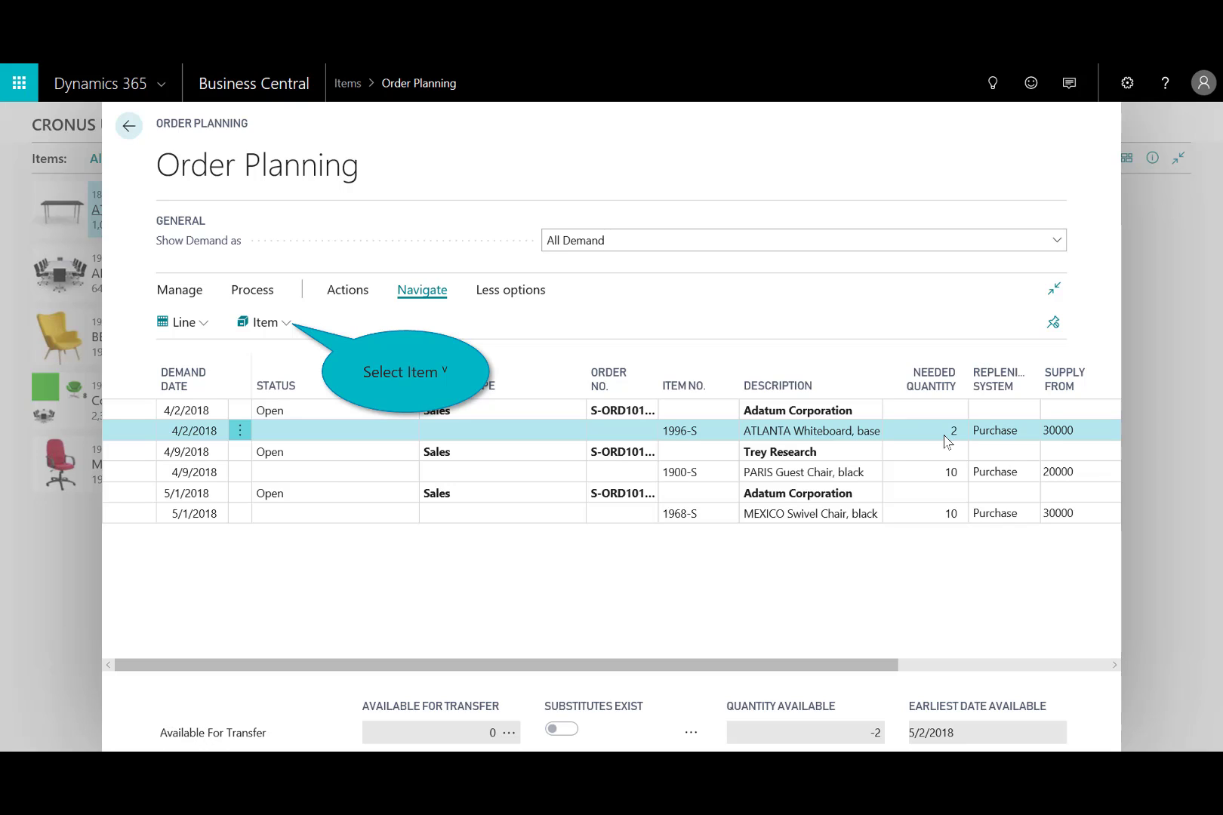
Step: Check the item availability by location for the ATLANTA Whiteboard, base demand line and close the overview
{"action": "left_click", "coordinate": [272, 325]}
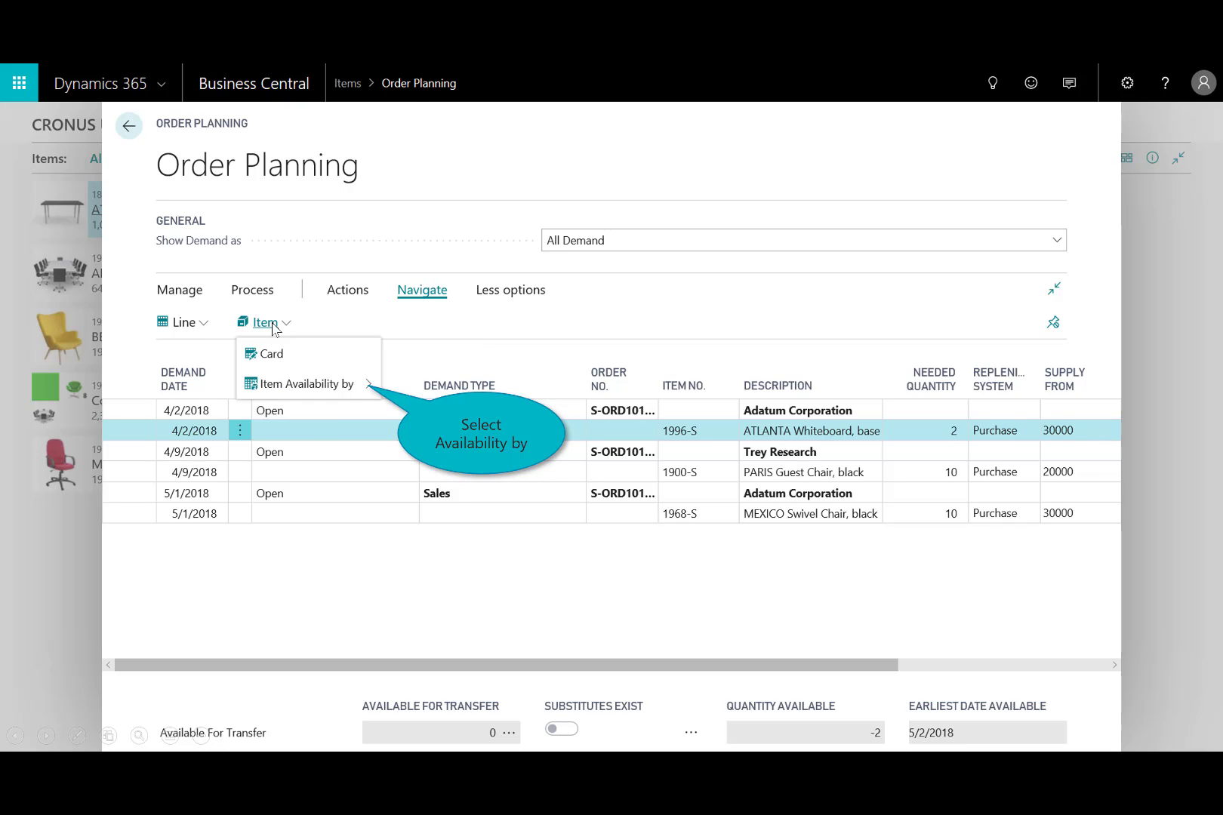
{"action": "left_click", "coordinate": [346, 386]}
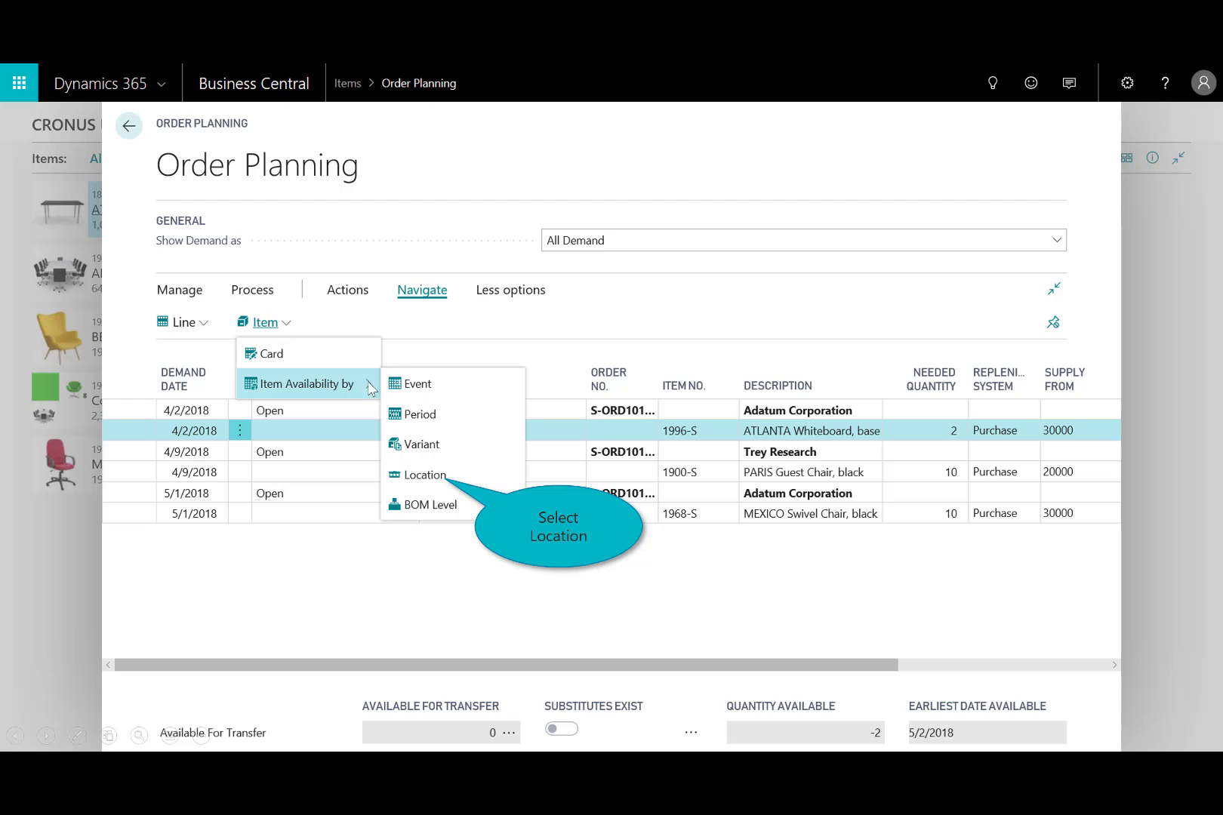
{"action": "left_click", "coordinate": [427, 475]}
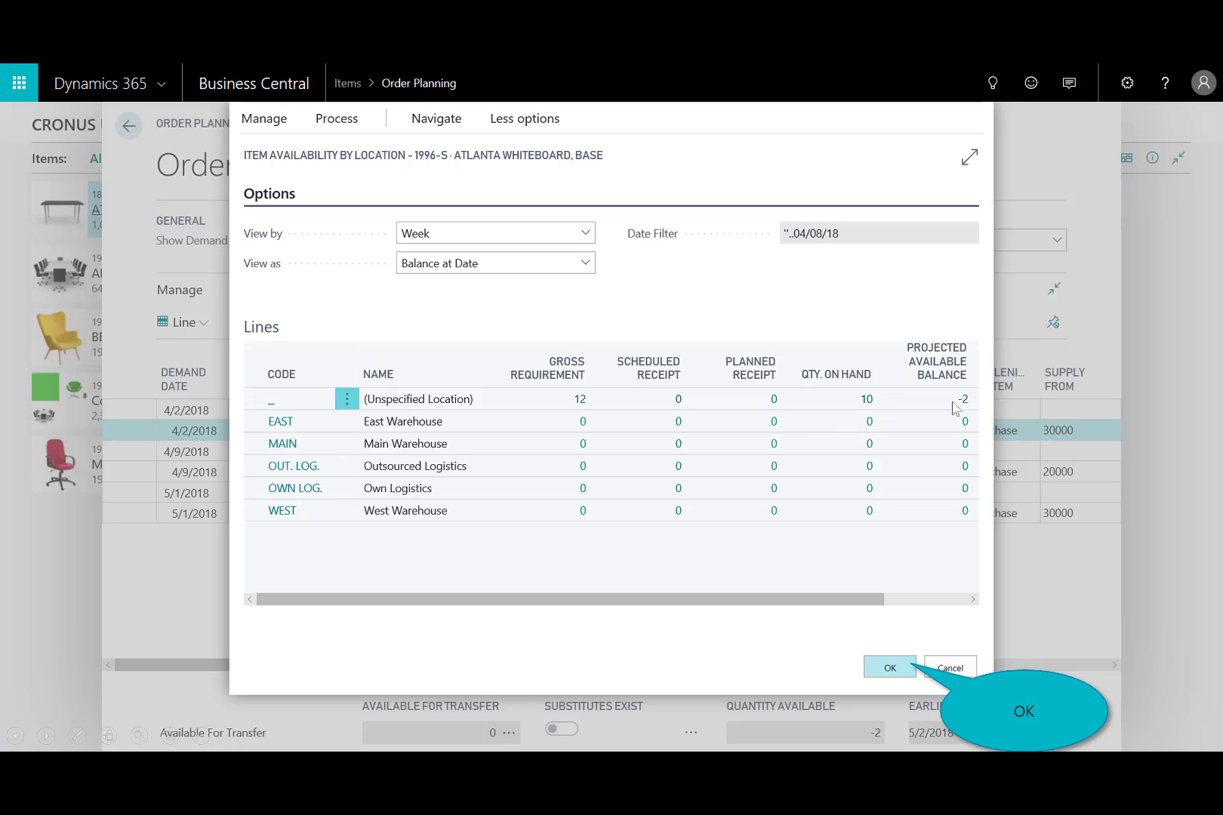
{"action": "left_click", "coordinate": [890, 669]}
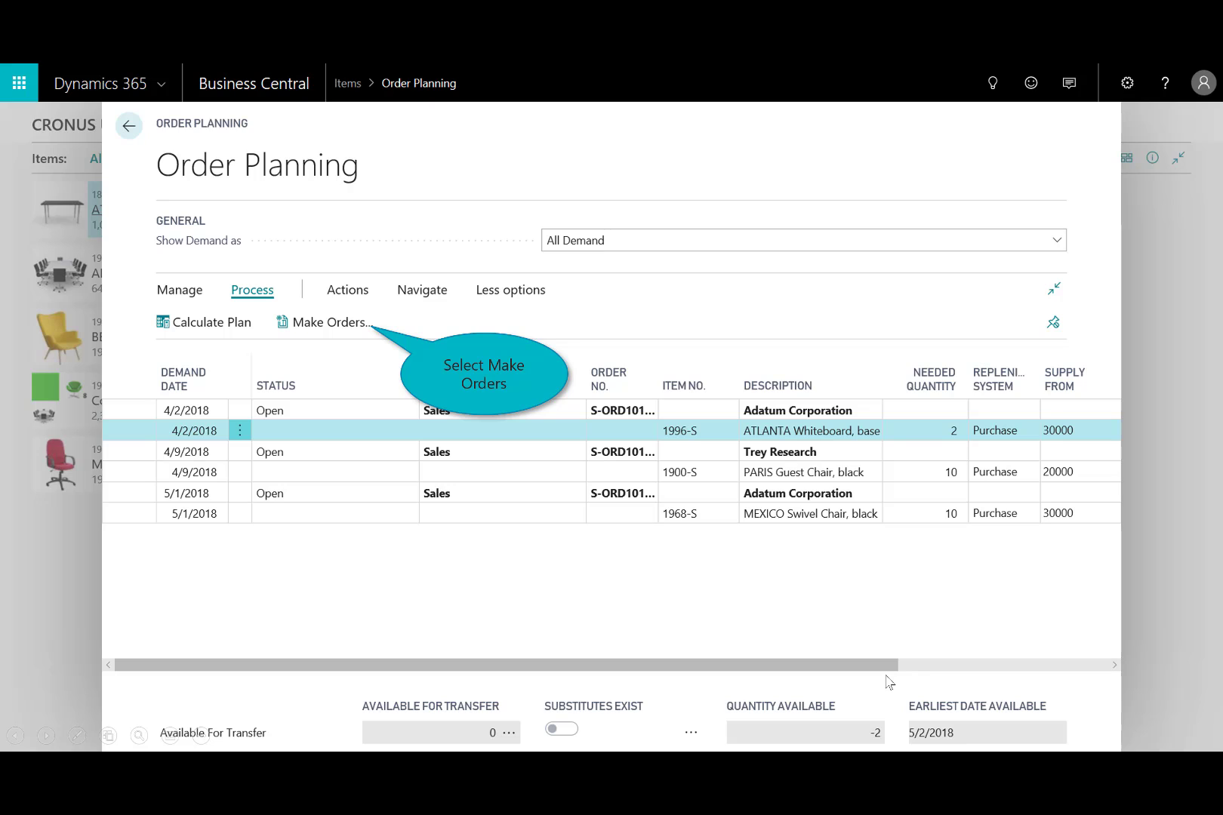
Step: Make supply orders for The Active Order using the Make Purch. Orders option, and close order planning
{"action": "left_click", "coordinate": [332, 322]}
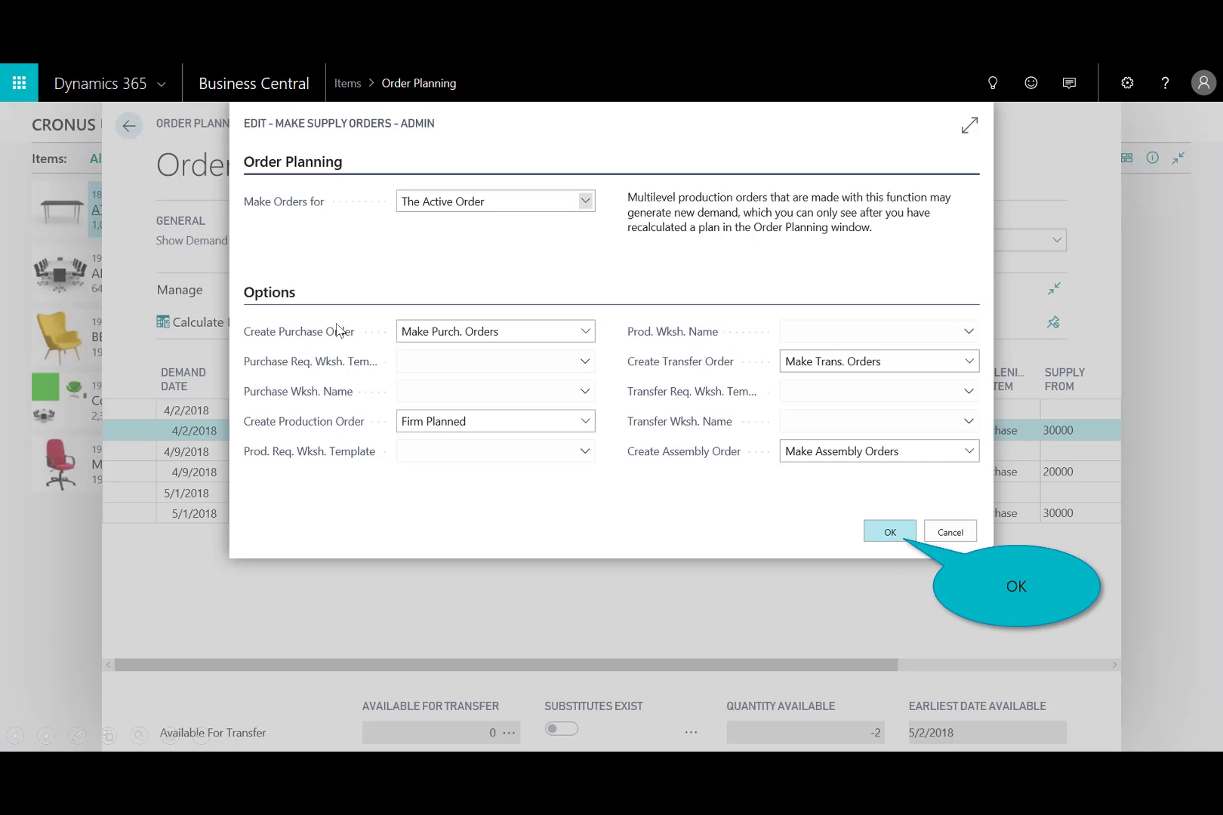
{"action": "left_click", "coordinate": [891, 535]}
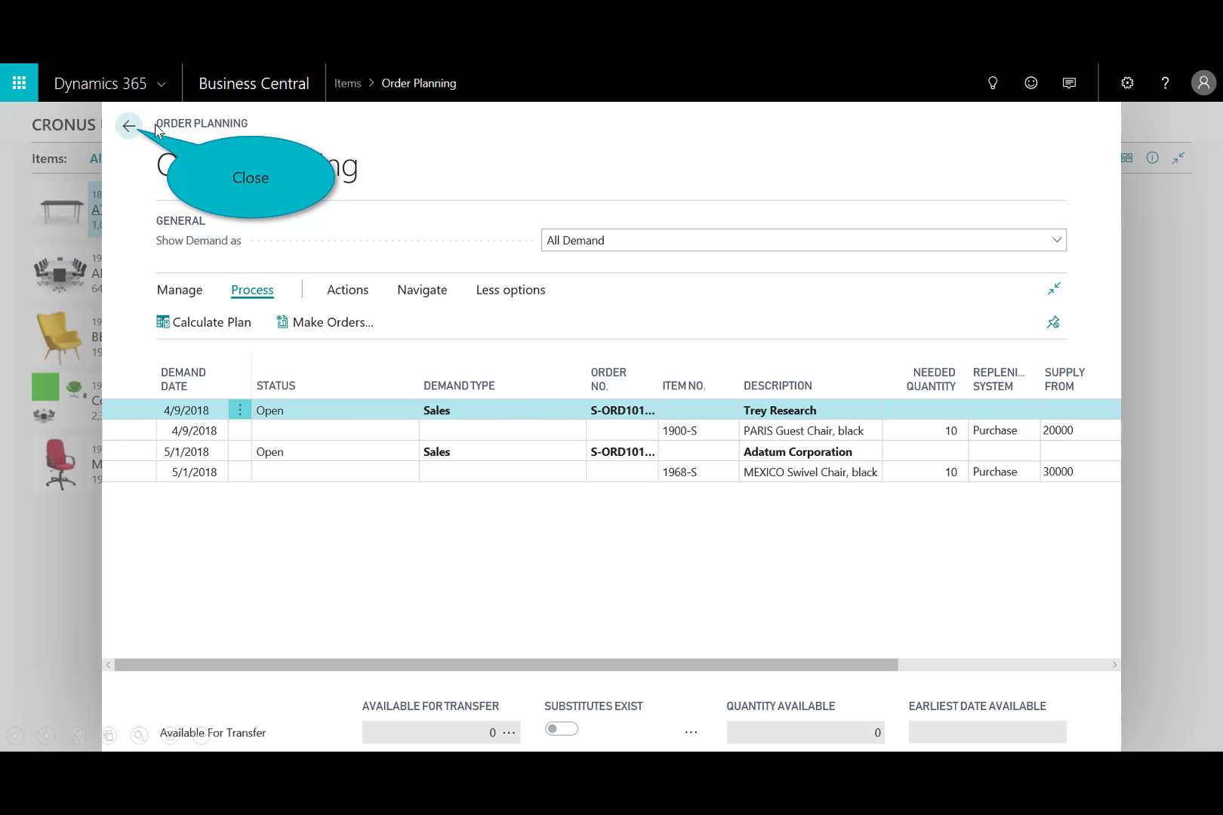
{"action": "left_click", "coordinate": [129, 126]}
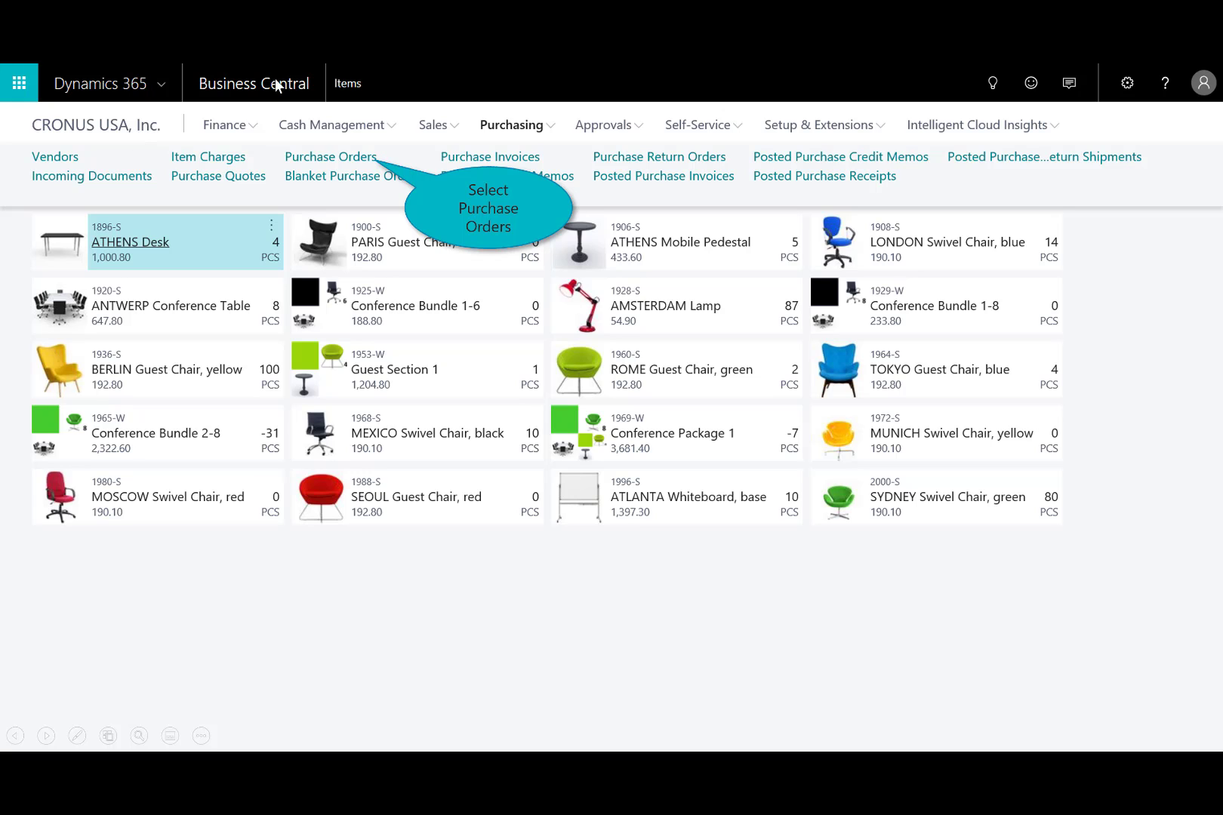
Step: Review the Graphic Design Institute purchase order dated 4/30/2018 from the purchase orders list, and close it
{"action": "left_click", "coordinate": [358, 163]}
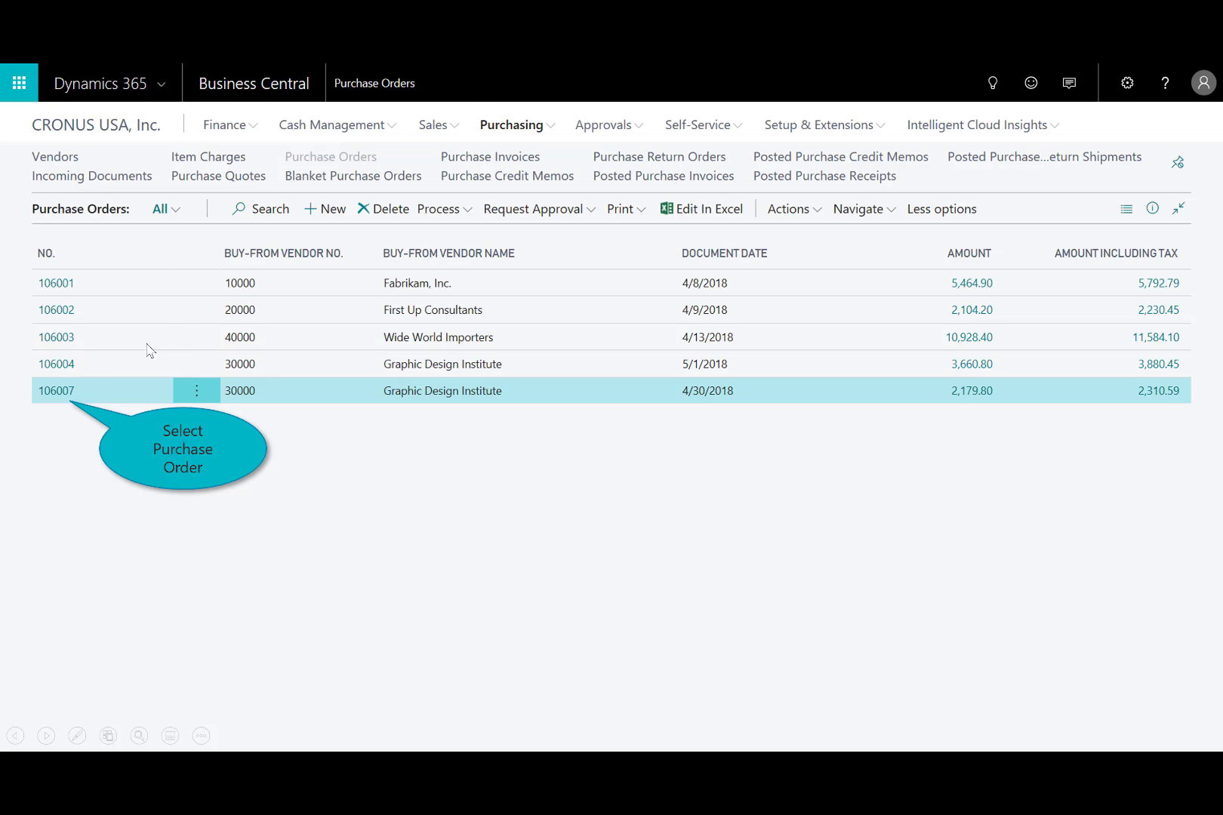
{"action": "left_click", "coordinate": [61, 392]}
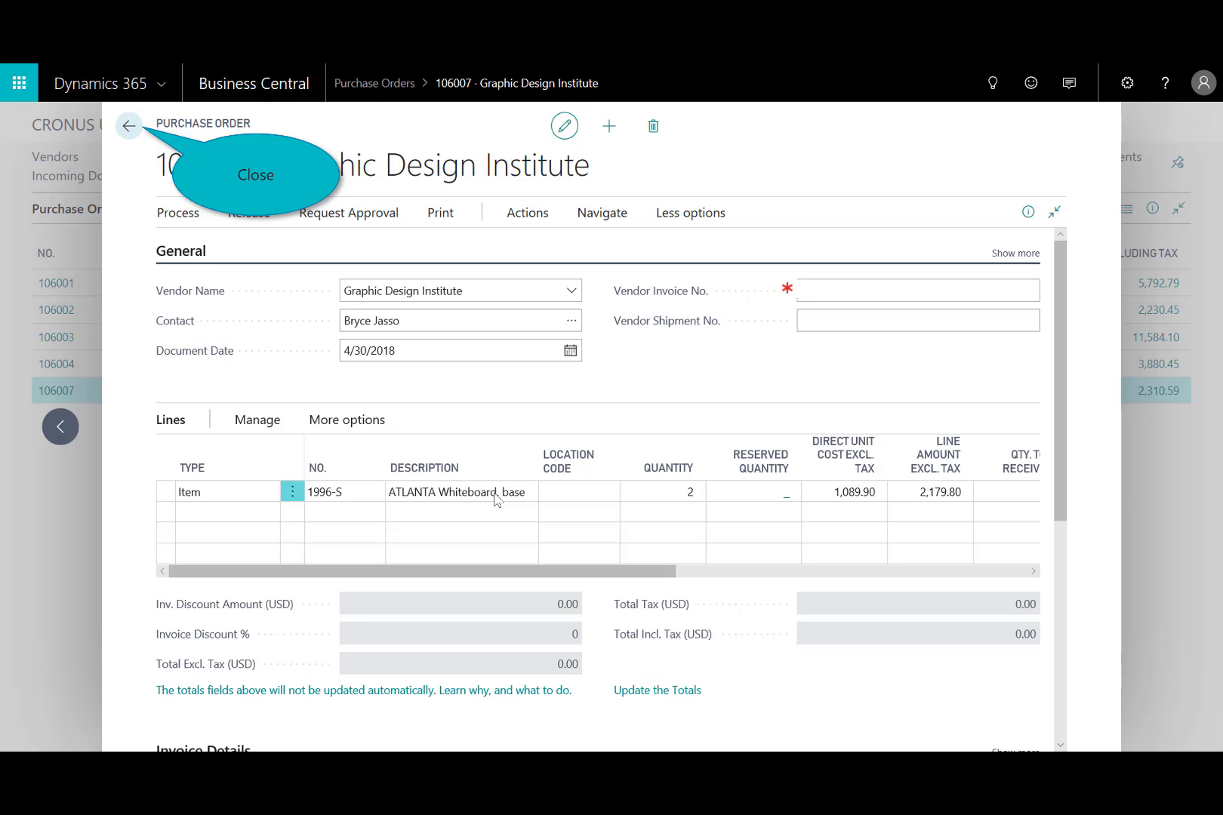
{"action": "left_click", "coordinate": [125, 128]}
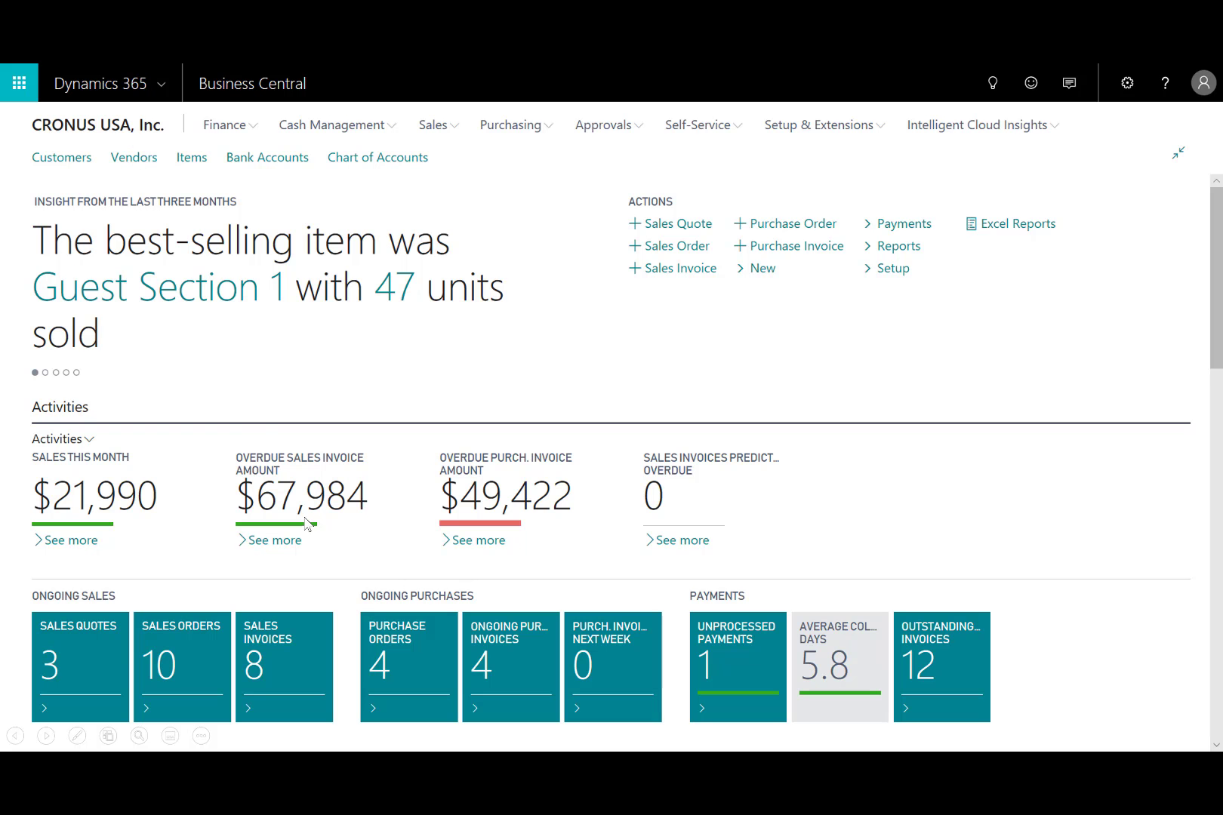
{"action": "left_click", "coordinate": [320, 518]}
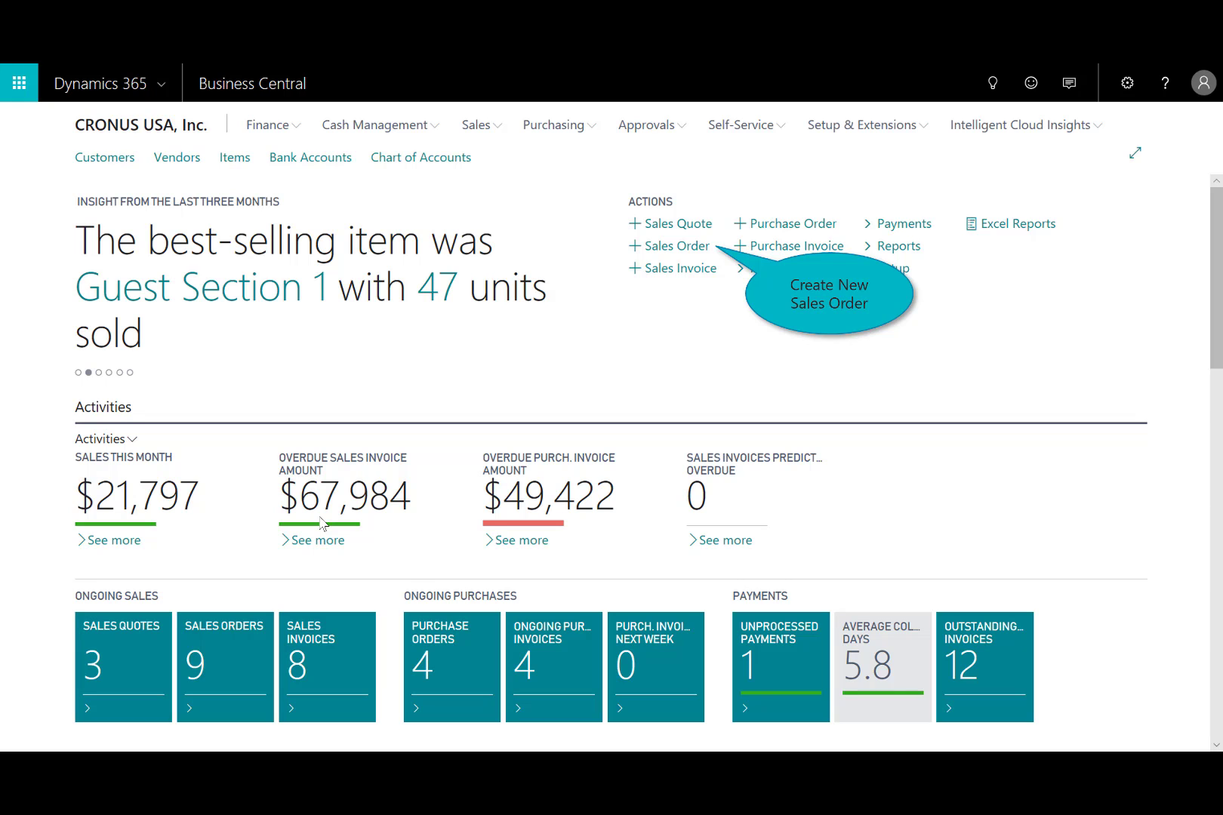
Step: Create a new sales order for the customer Adatum Corporation
{"action": "left_click", "coordinate": [677, 246]}
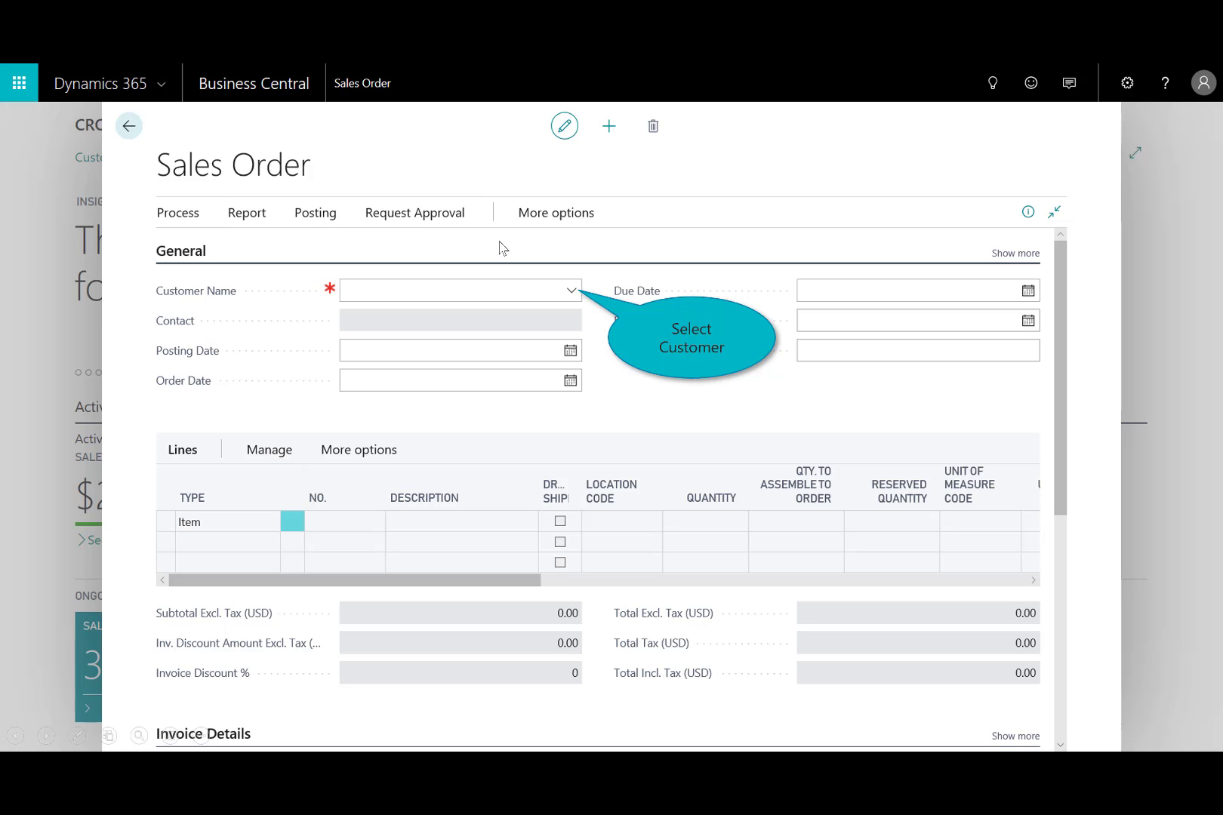
{"action": "left_click", "coordinate": [572, 292]}
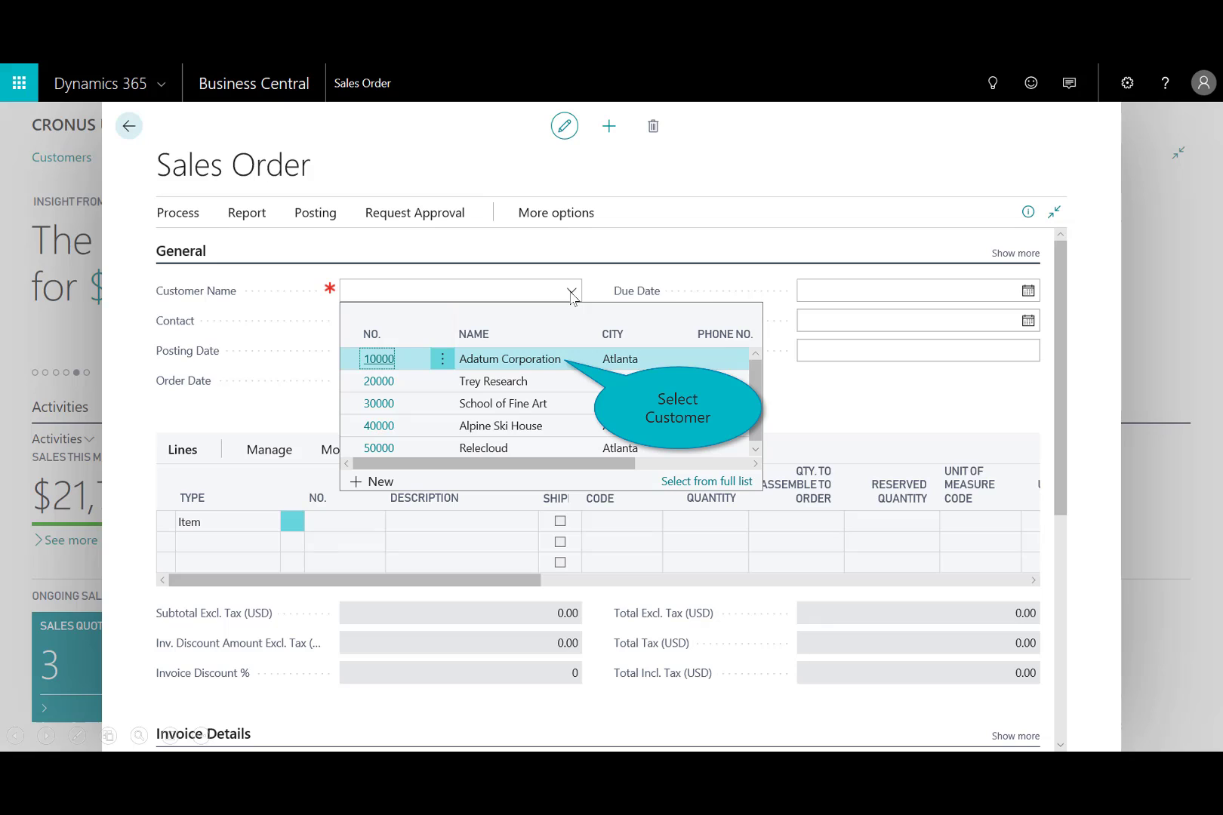
{"action": "left_click", "coordinate": [529, 360]}
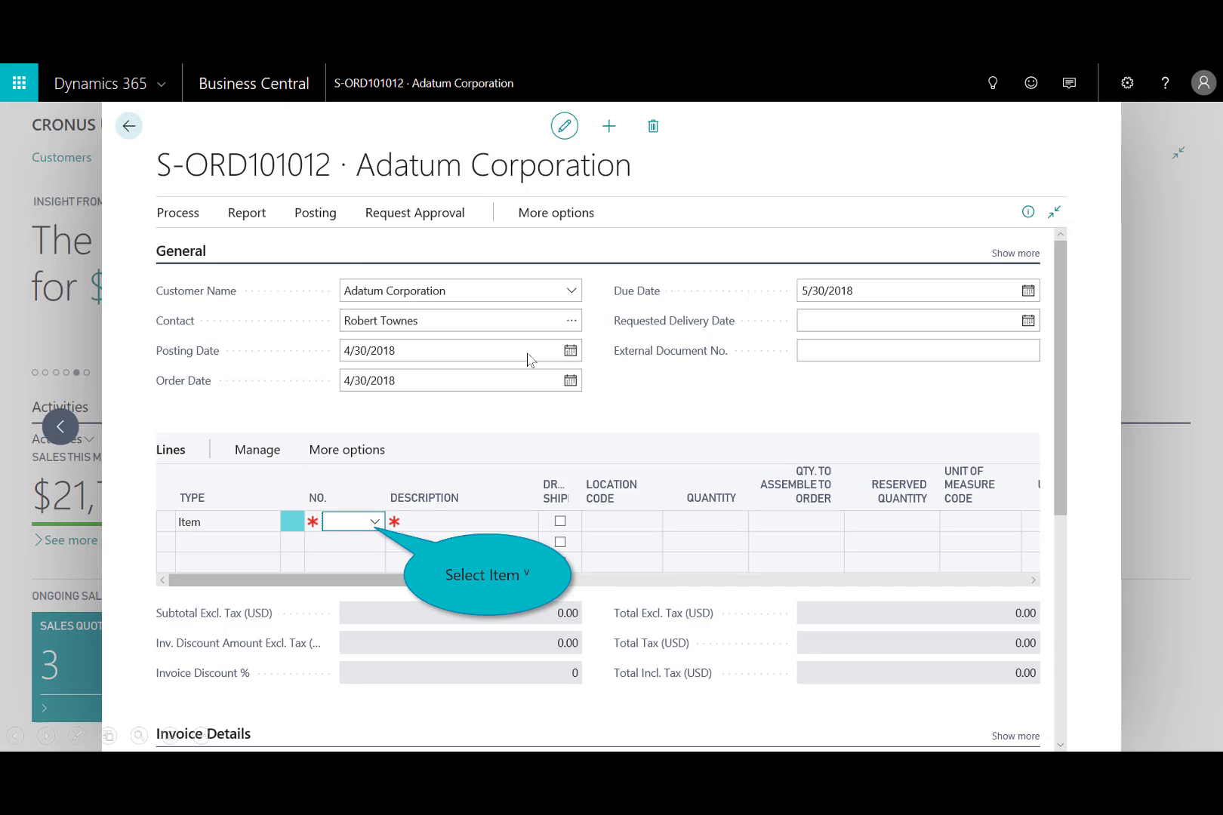
Step: Add item 1969-W Conference Package 1 to the sales order lines with quantity 1, accepting the insufficient inventory
{"action": "left_click", "coordinate": [376, 523]}
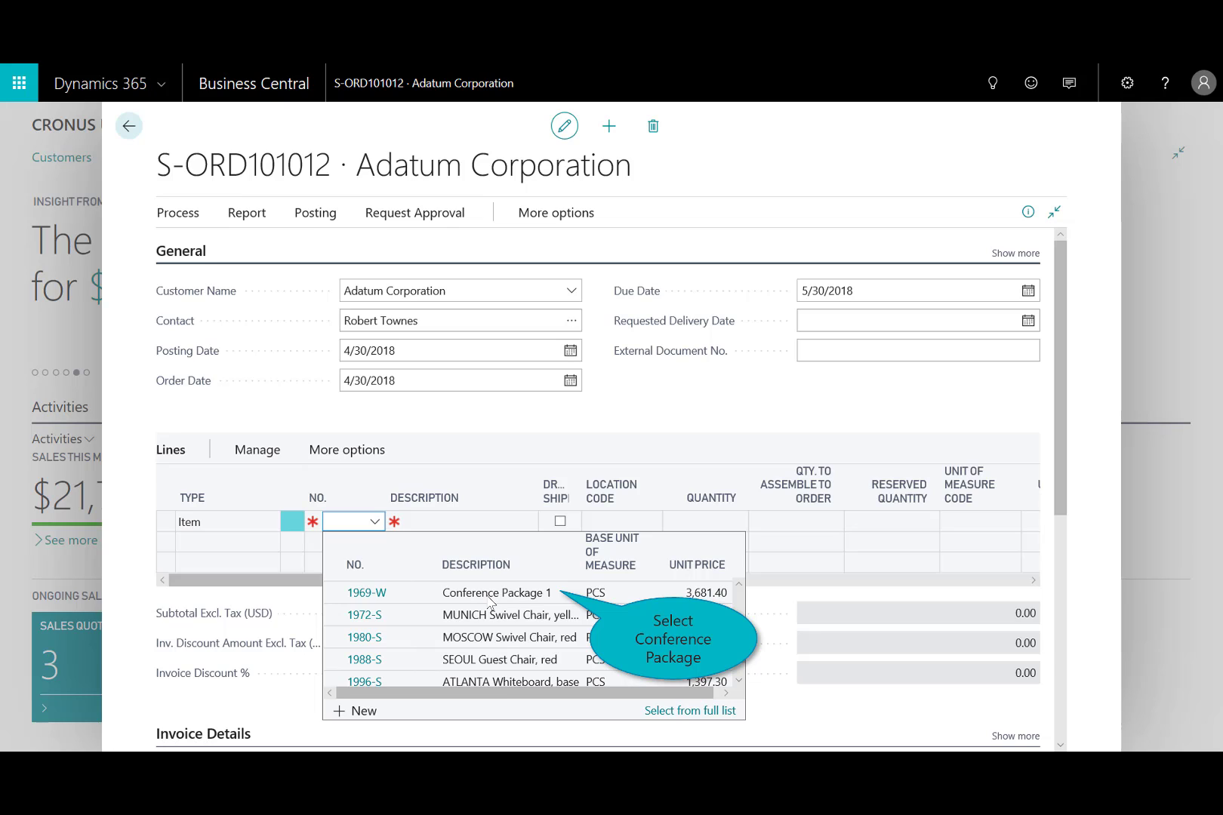
{"action": "left_click", "coordinate": [542, 593]}
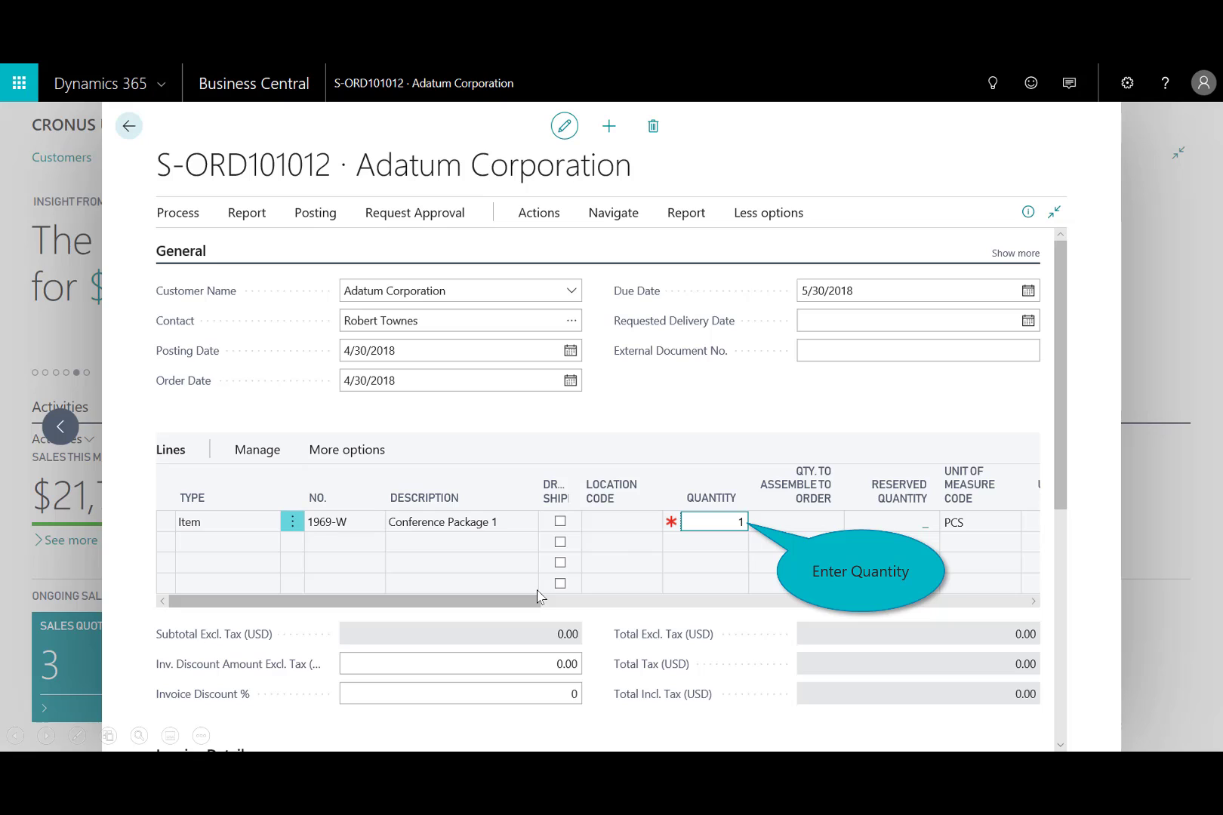
{"action": "left_click", "coordinate": [732, 524]}
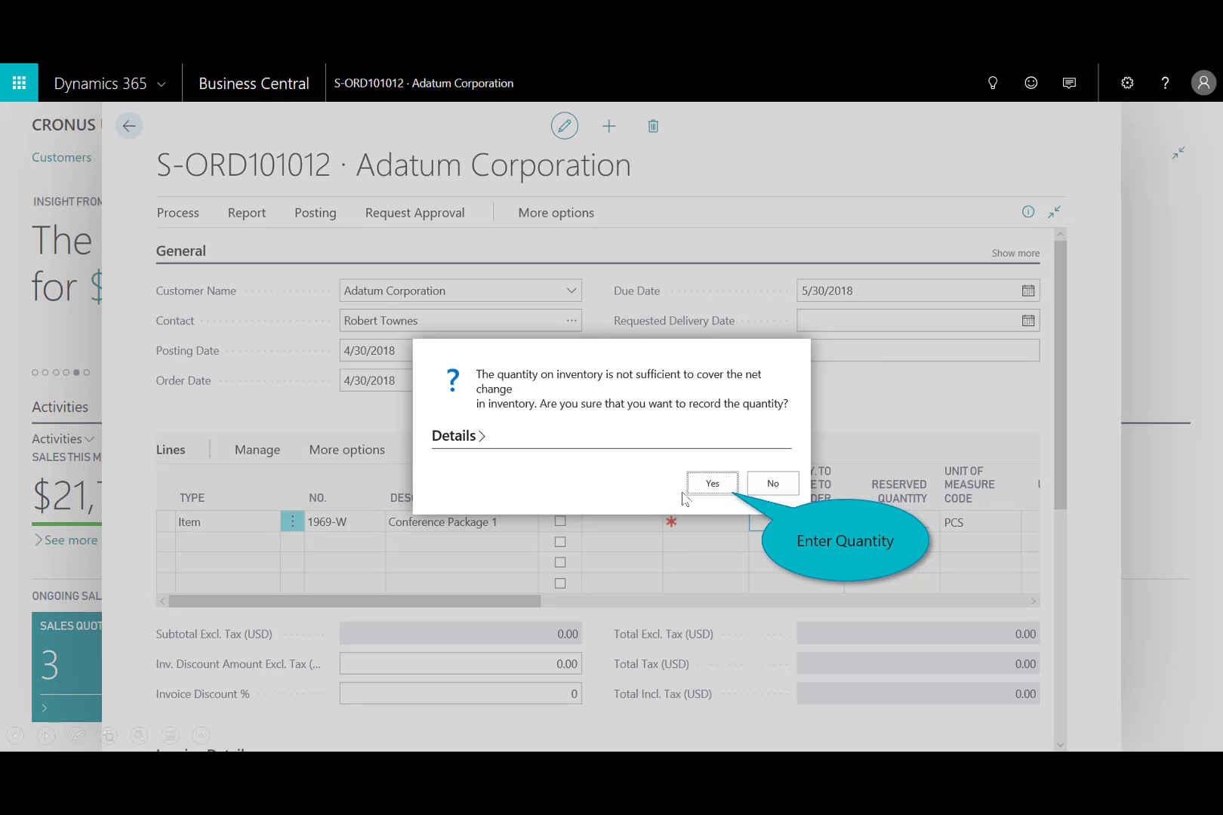
{"action": "left_click", "coordinate": [711, 488]}
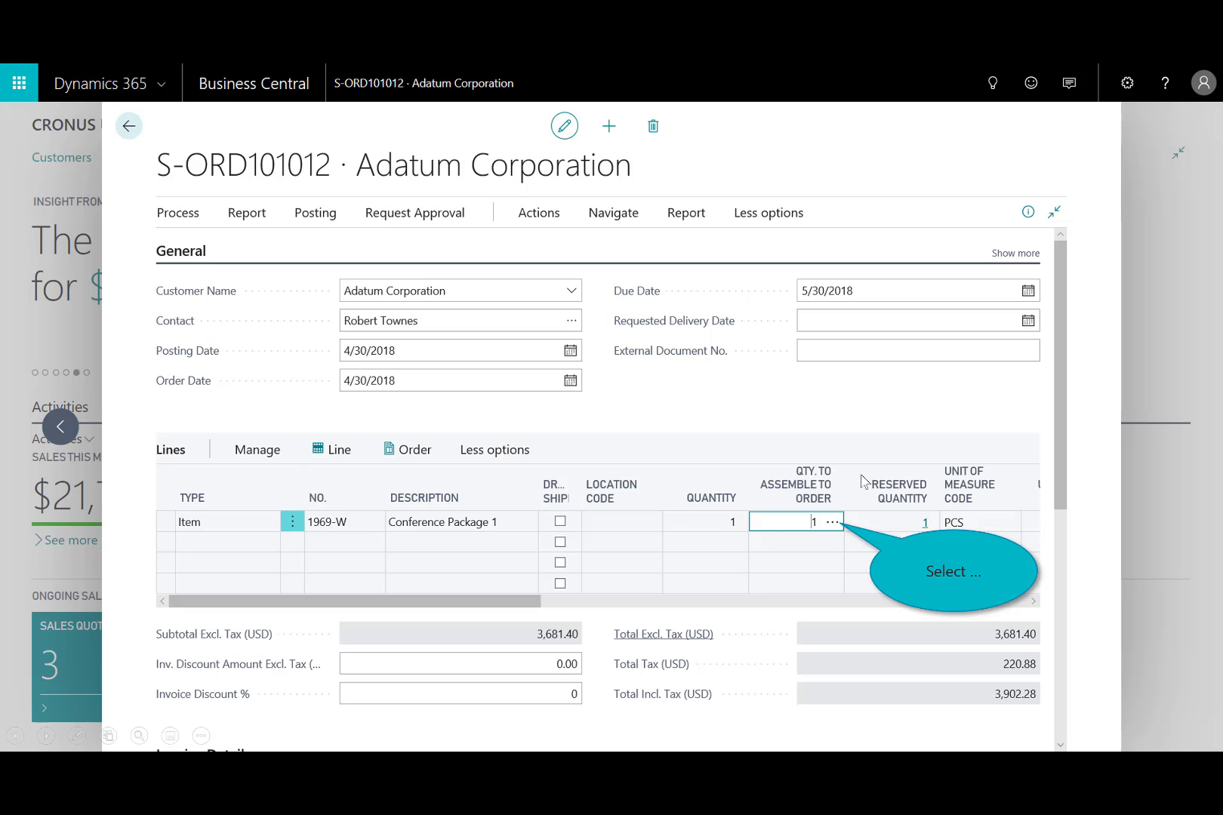
Step: Review the assemble-to-order lines behind the Conference Package 1 order line and close them
{"action": "left_click", "coordinate": [832, 522]}
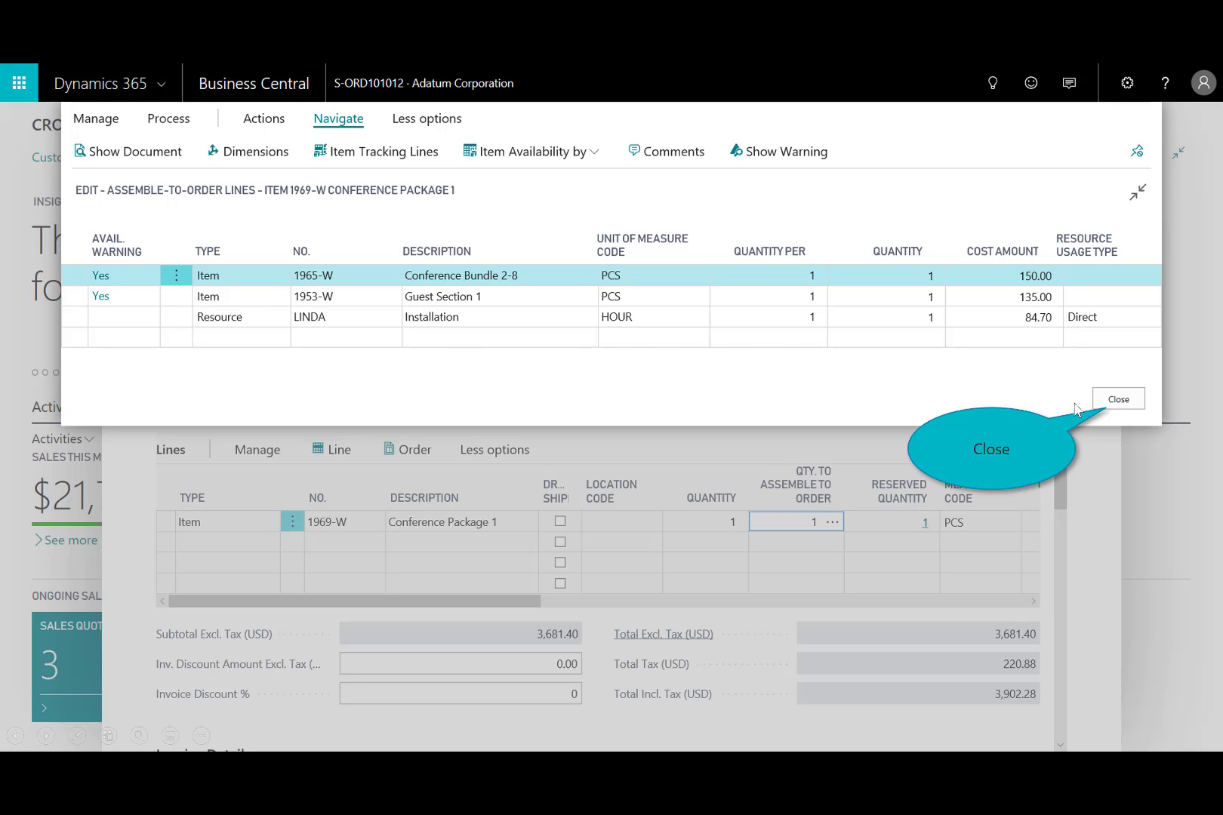
{"action": "left_click", "coordinate": [1118, 400]}
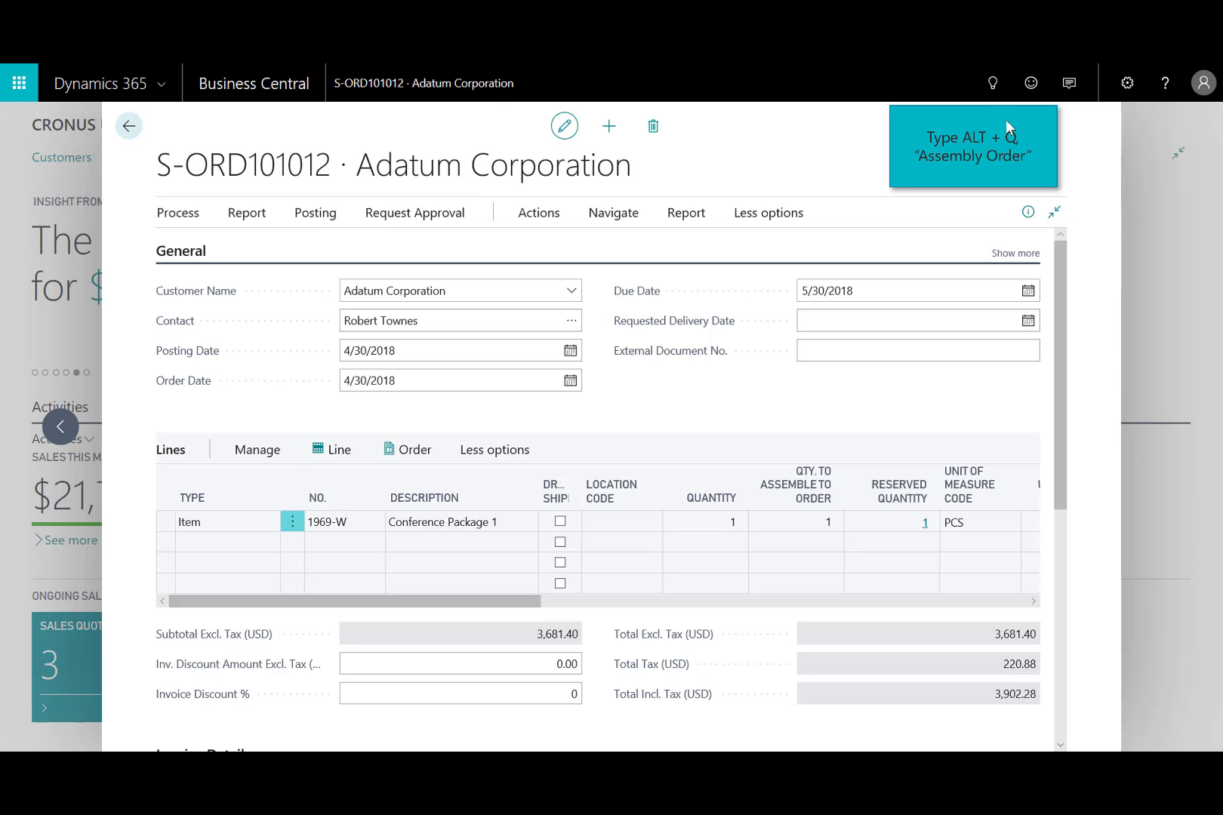
Step: Search for assembly Orders and view the ongoing assembly orders related to the current sales order
{"action": "left_click", "coordinate": [992, 83]}
{"action": "type", "text": "assembly Orders"}
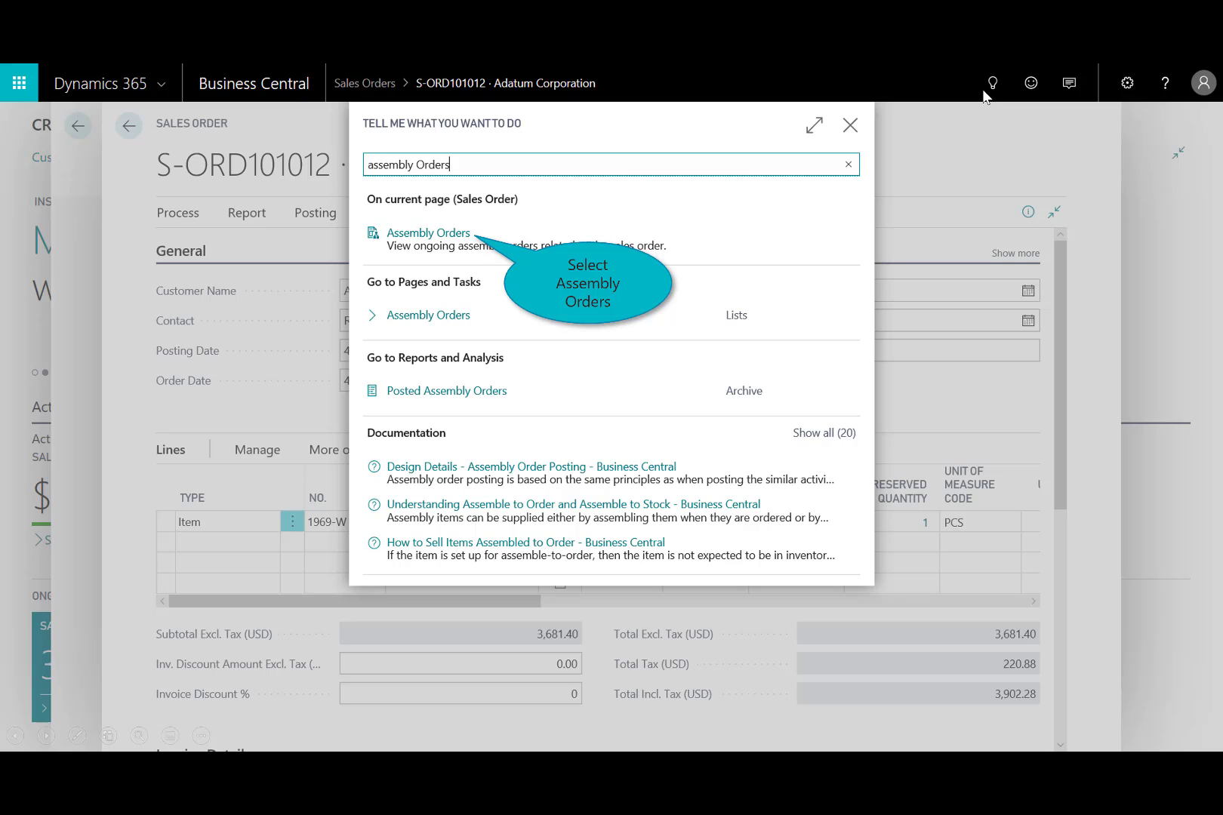
{"action": "left_click", "coordinate": [428, 233]}
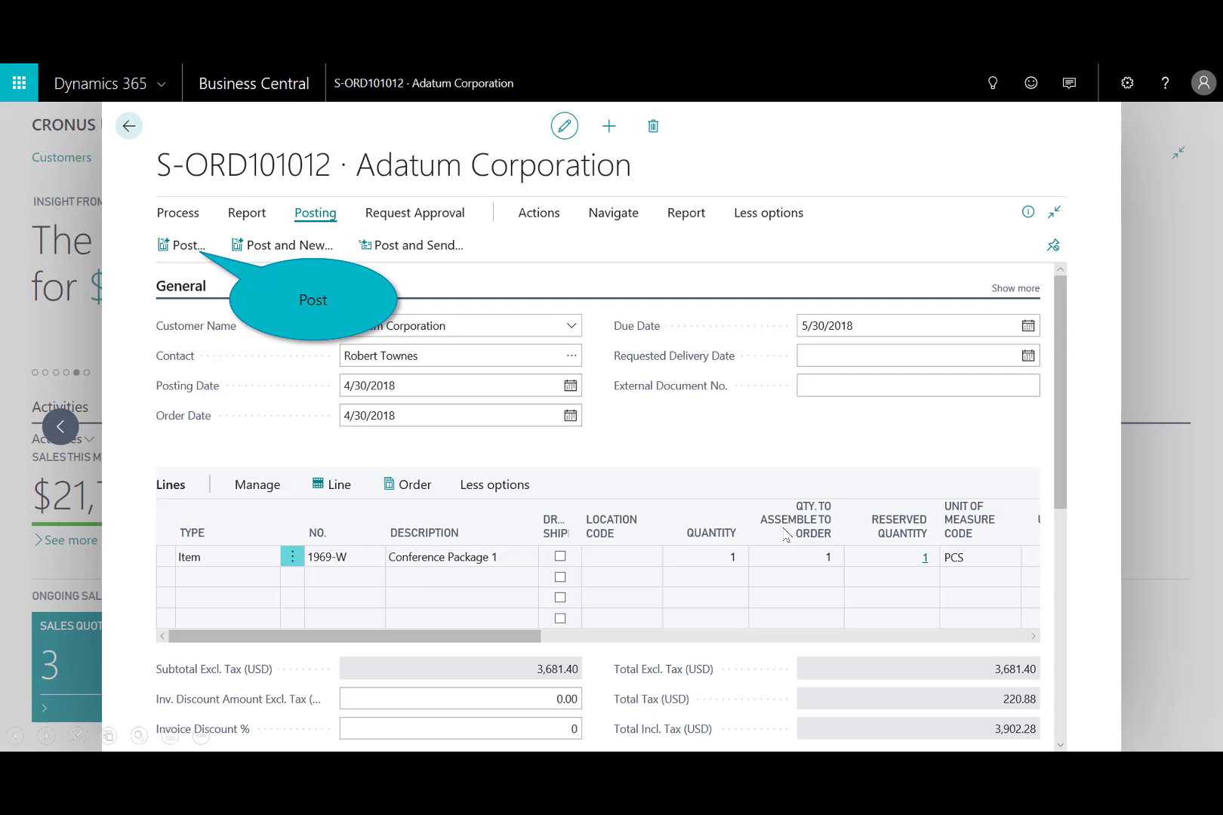
Step: Post the Adatum Corporation sales order
{"action": "left_click", "coordinate": [174, 251]}
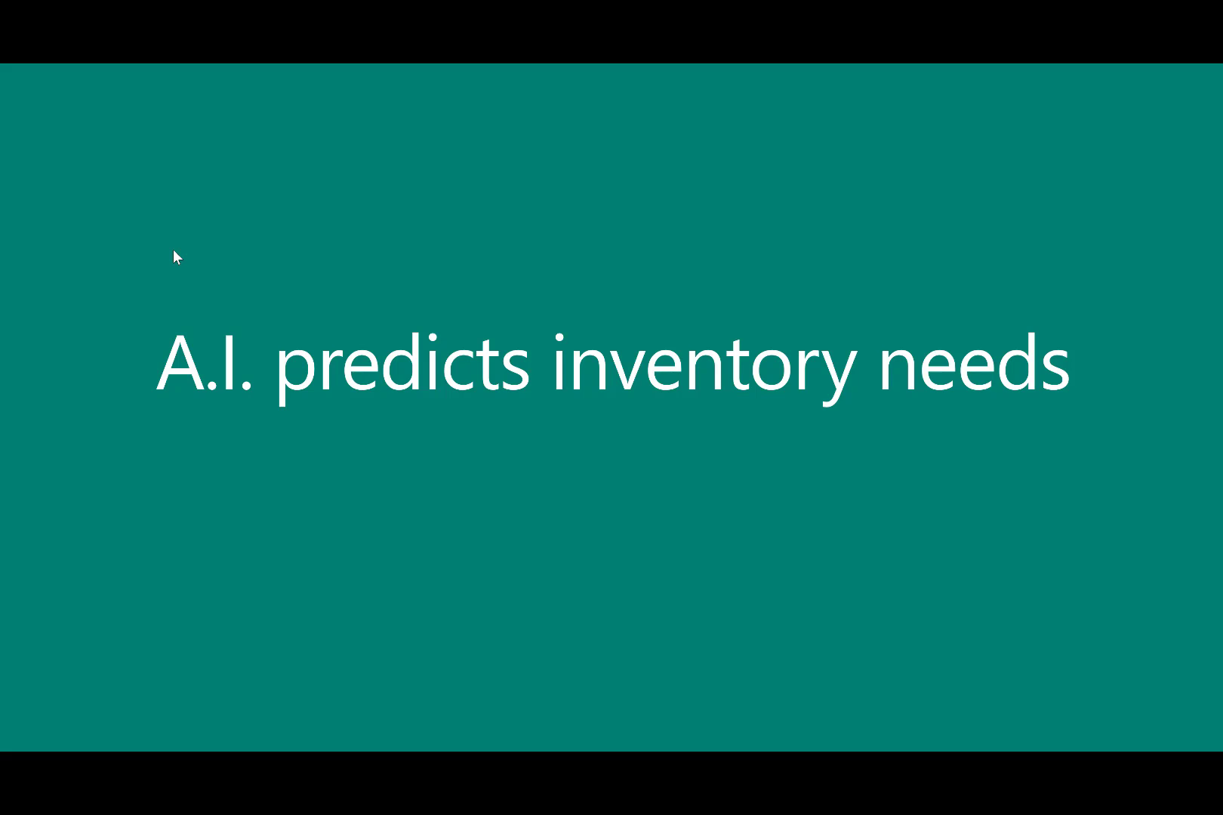
{"action": "left_click", "coordinate": [174, 256]}
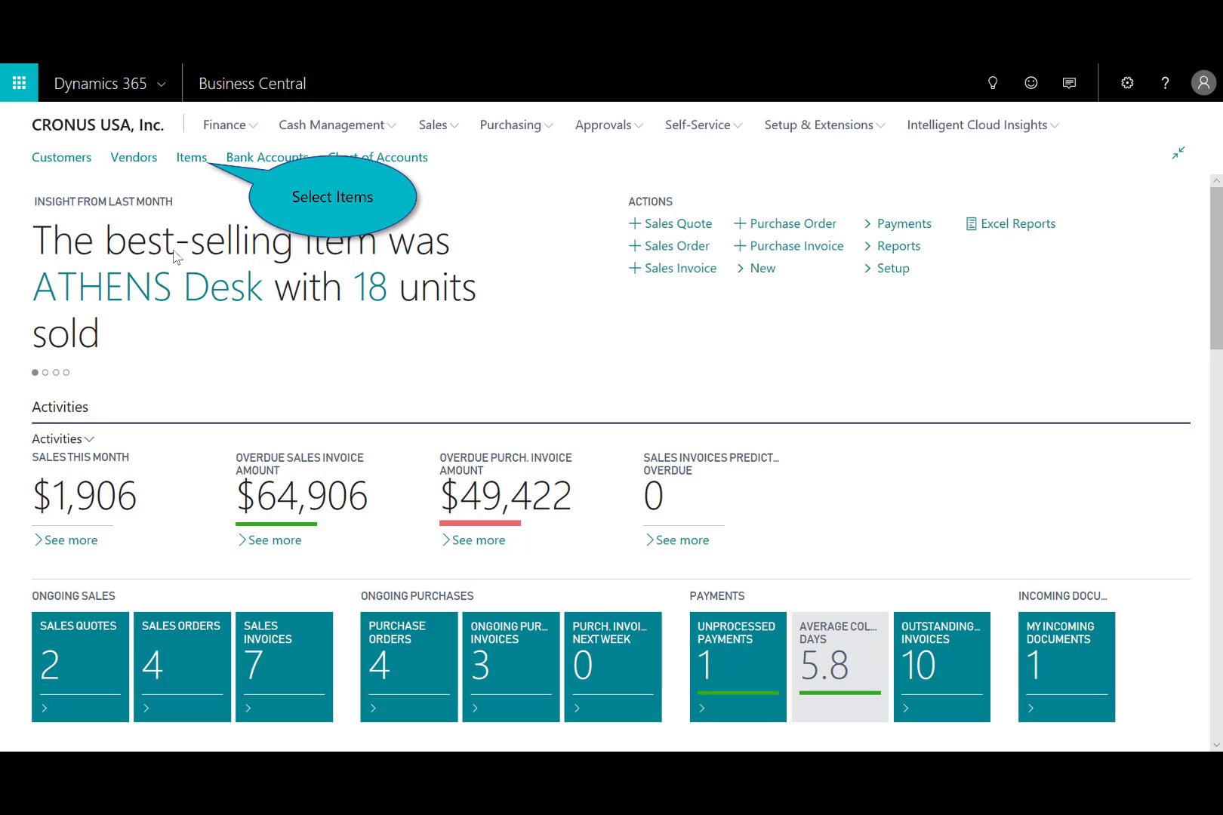
Step: Open the items list and show the inventory forecast for the ATHENS Desk
{"action": "left_click", "coordinate": [194, 164]}
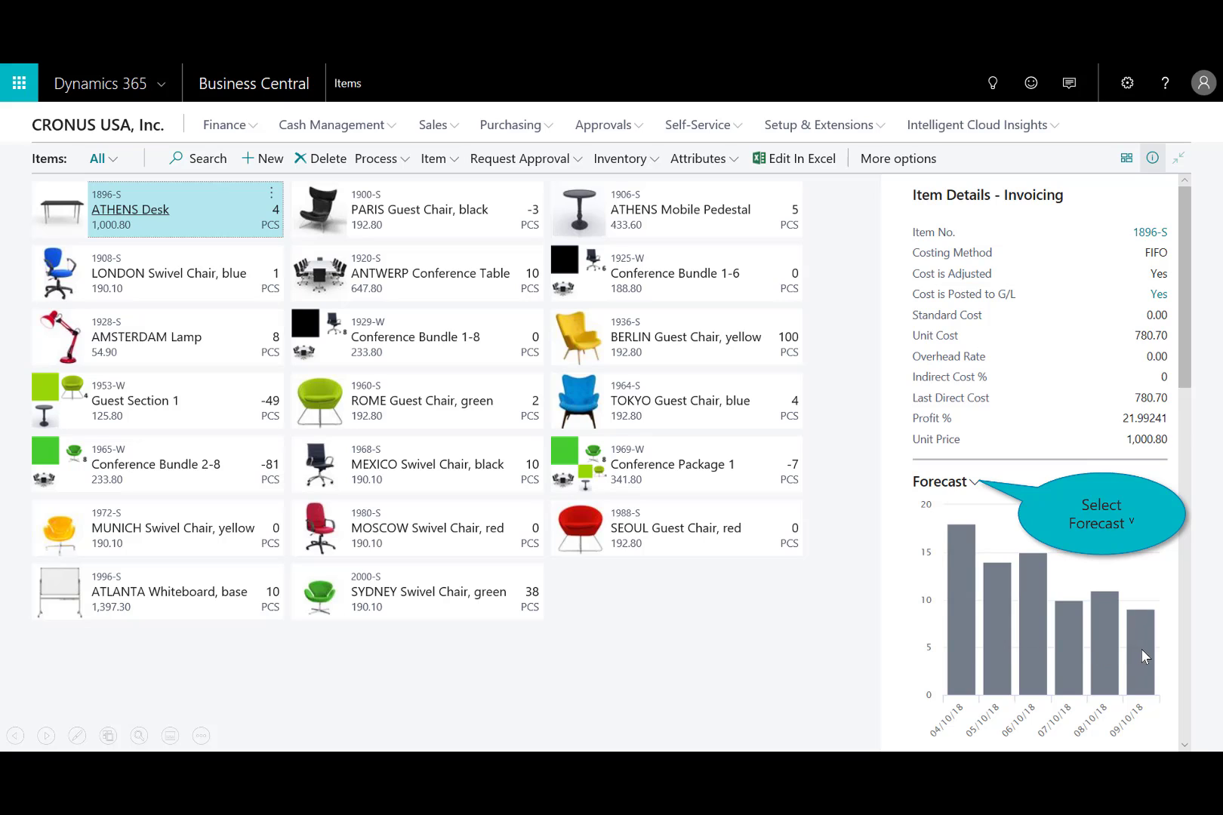
{"action": "left_click", "coordinate": [976, 484]}
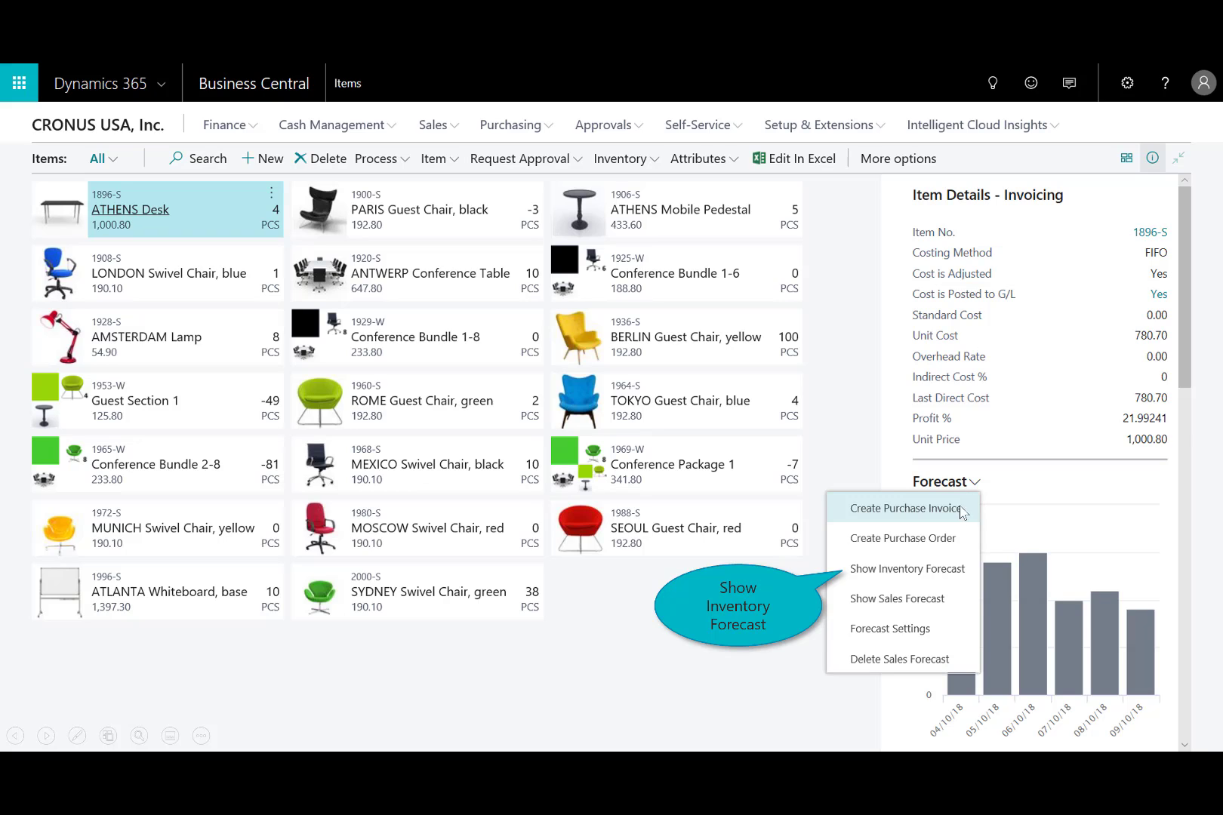
{"action": "left_click", "coordinate": [893, 572]}
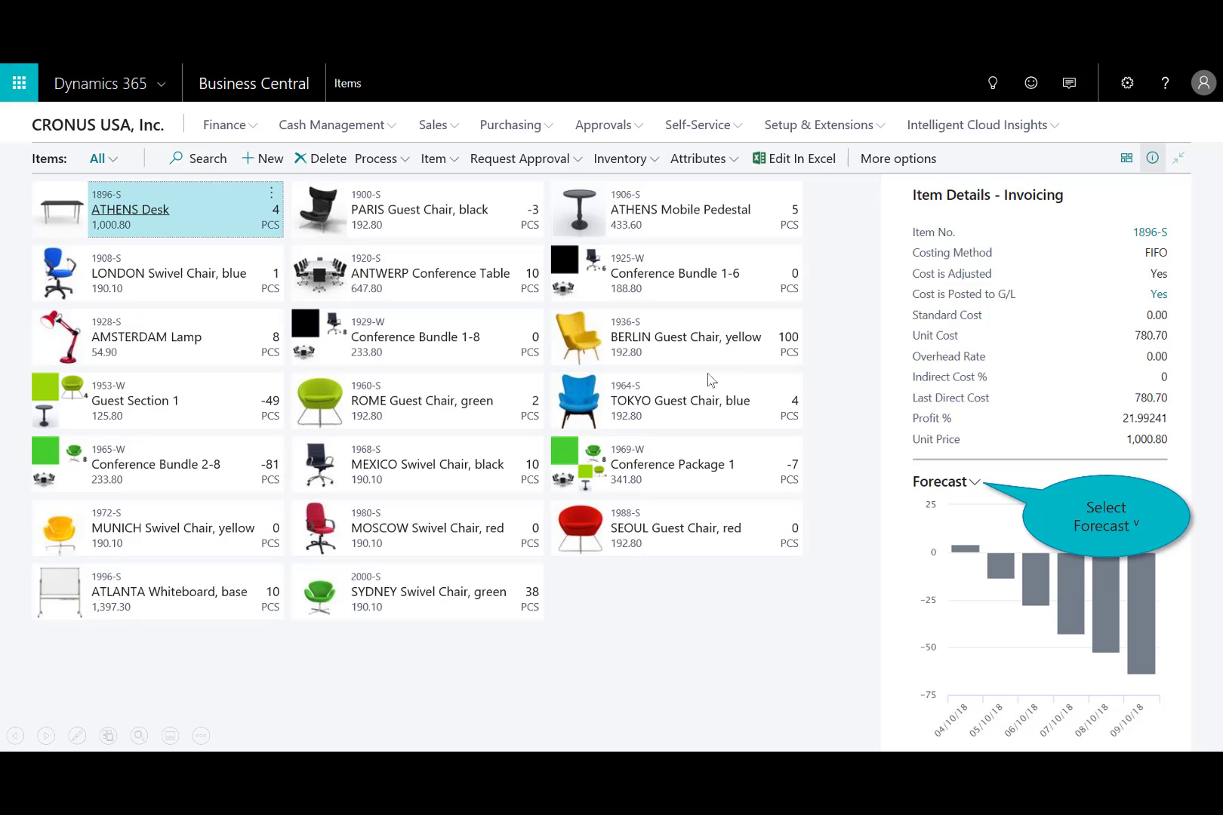
Step: Create a purchase invoice from the ATHENS Desk forecast and add the vendor's other out-of-stock items to it
{"action": "left_click", "coordinate": [974, 484]}
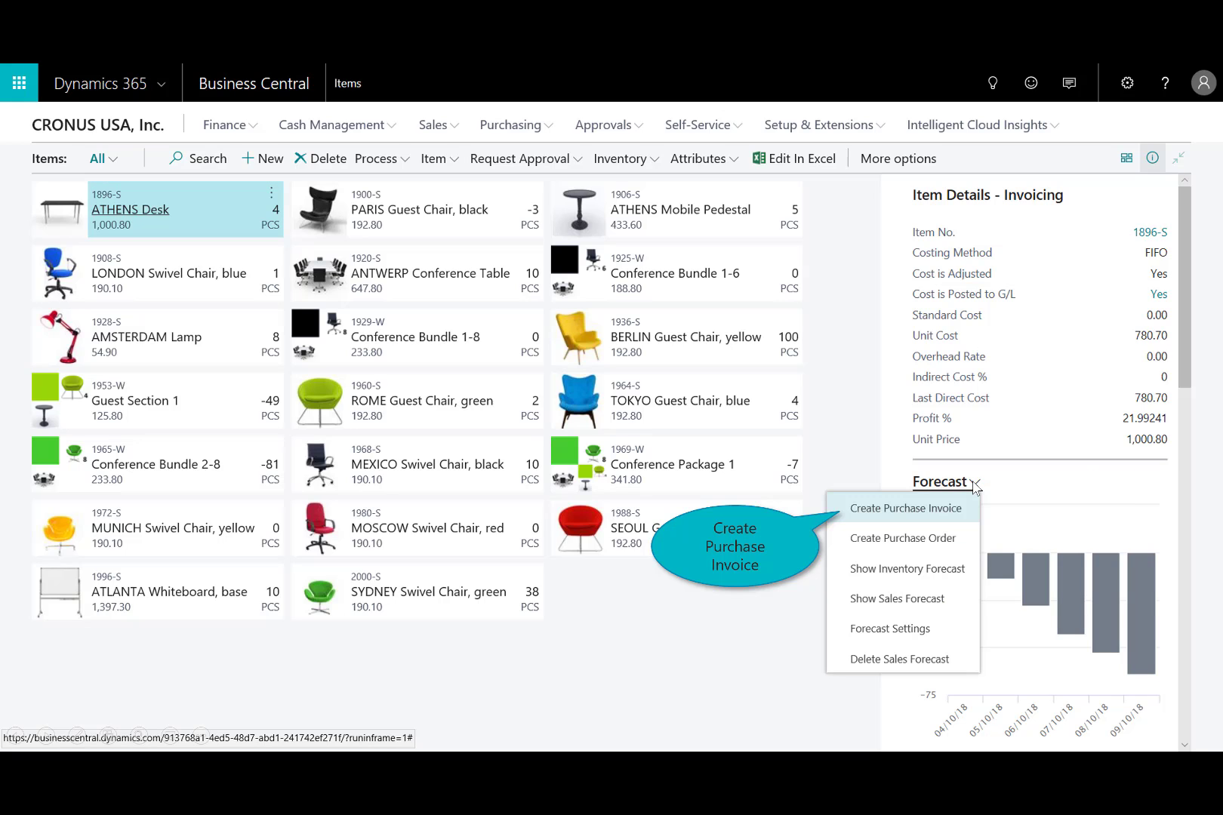
{"action": "left_click", "coordinate": [874, 512]}
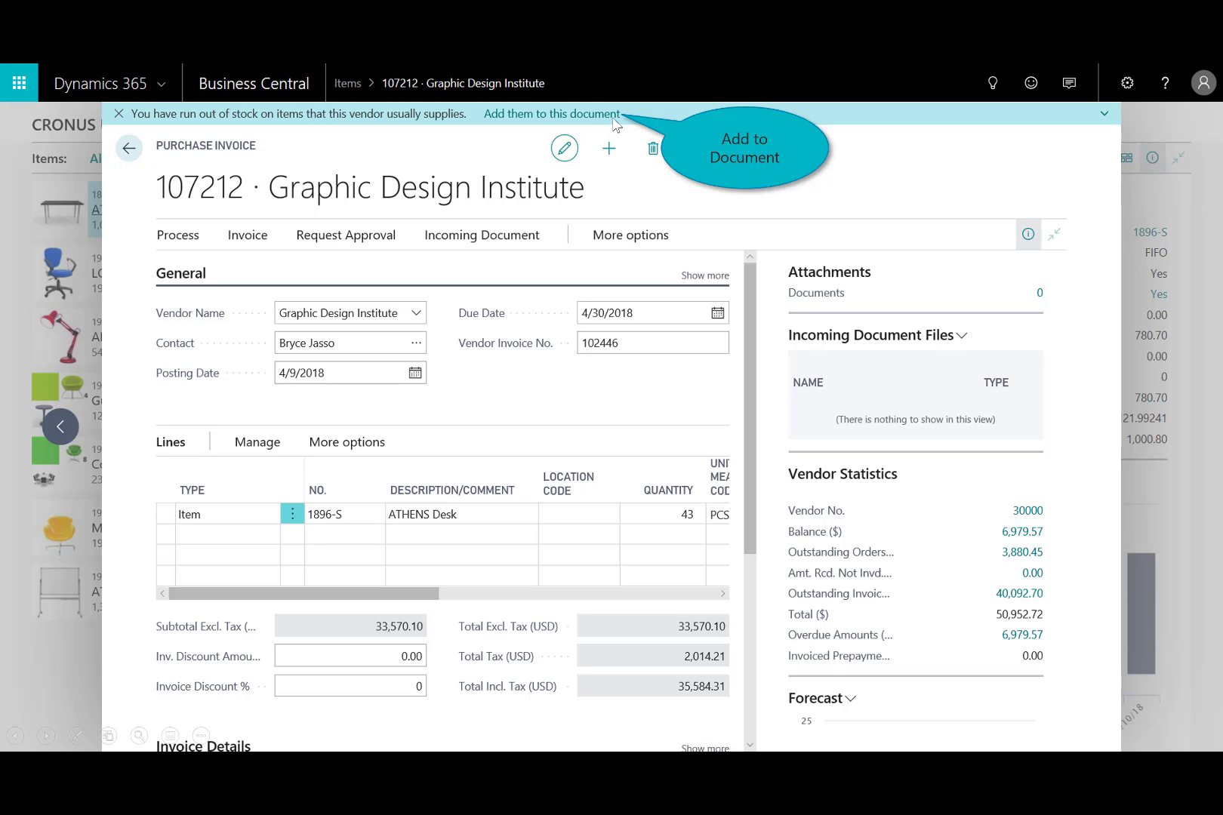
{"action": "left_click", "coordinate": [588, 114]}
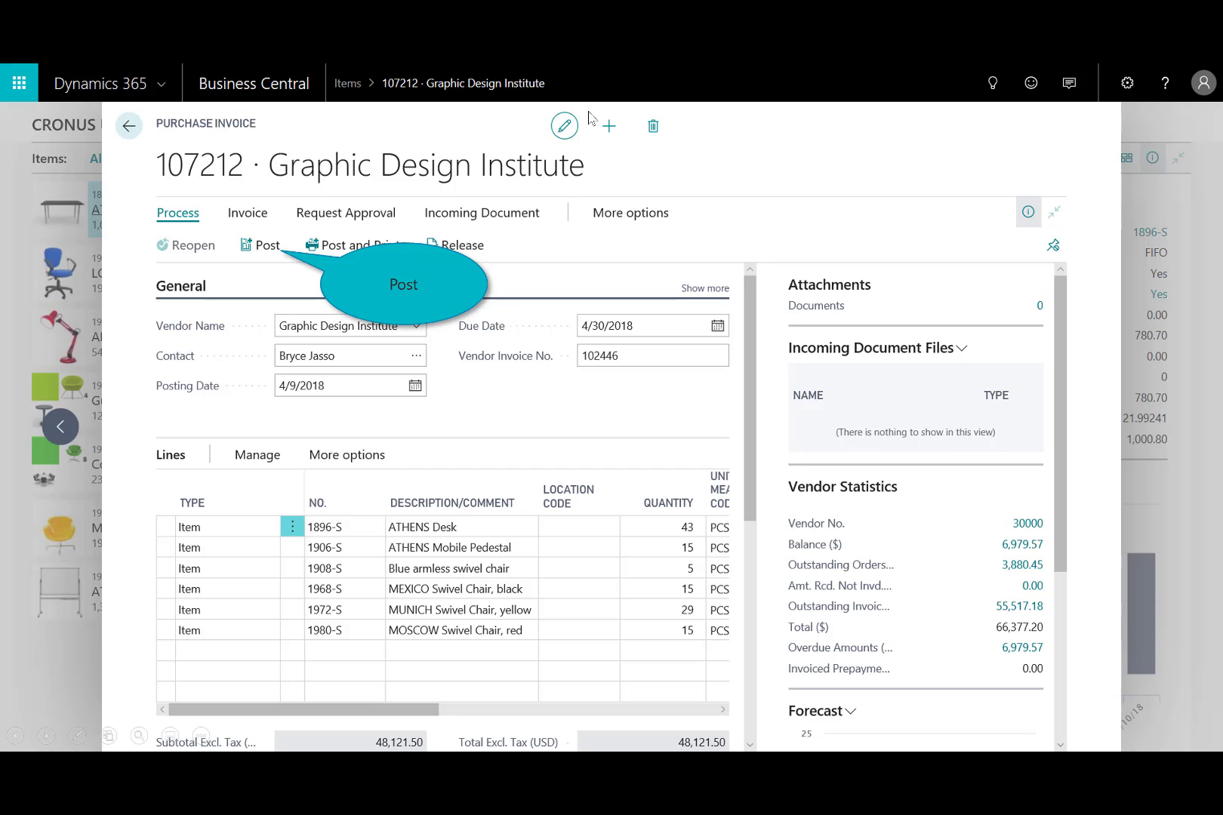